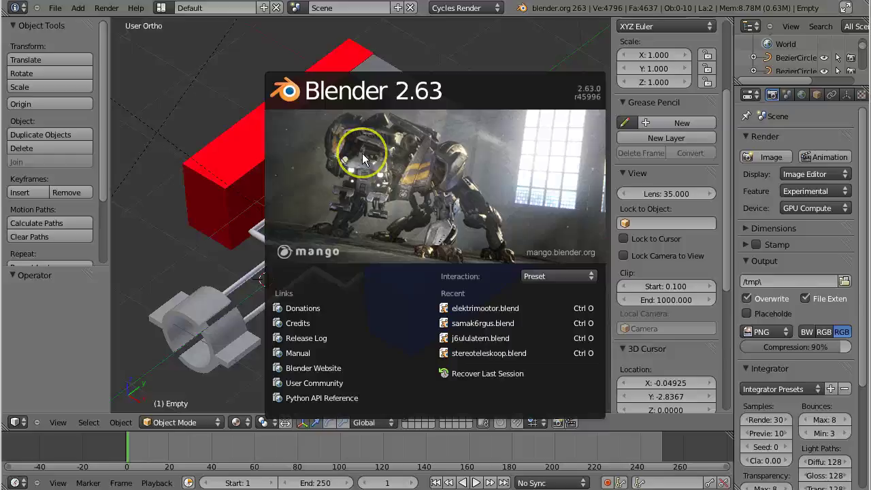
- Close the splash screen and pick Cycles Render from the render engine list
{"action": "left_click", "coordinate": [452, 162]}
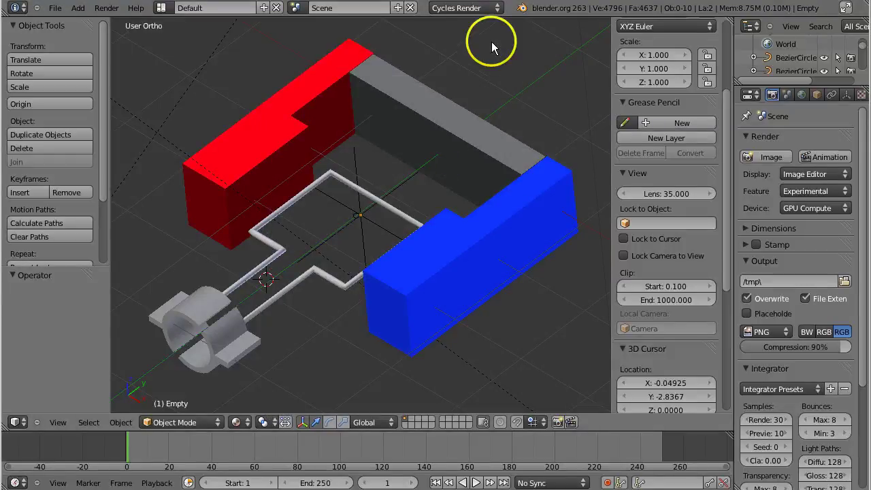
{"action": "left_click", "coordinate": [490, 9]}
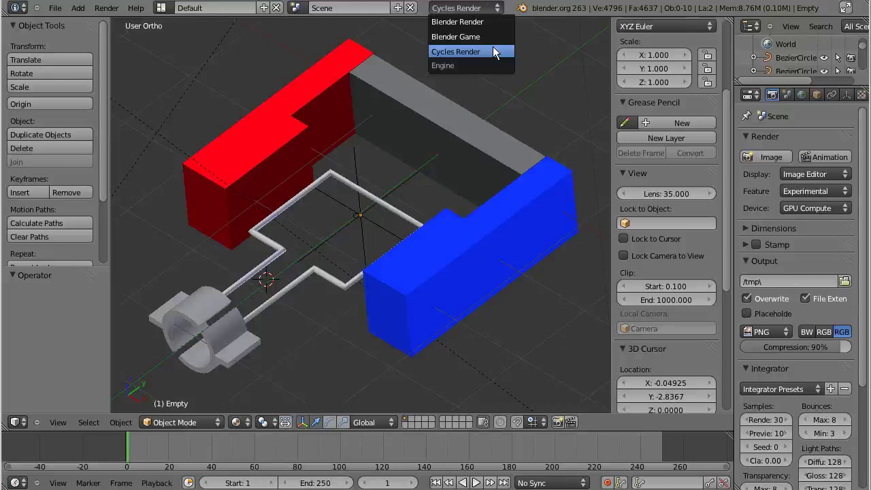
{"action": "left_click", "coordinate": [536, 27]}
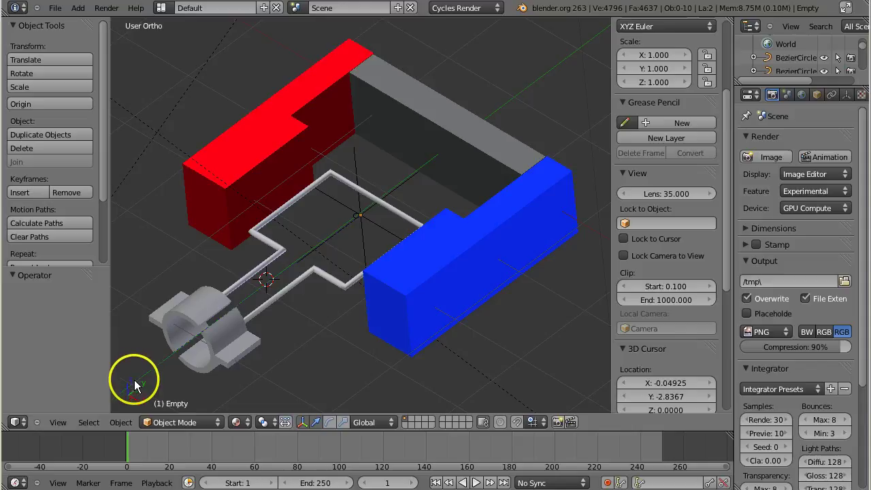
- Open User Preferences from the File menu and move the window fully into view
{"action": "left_click", "coordinate": [56, 9]}
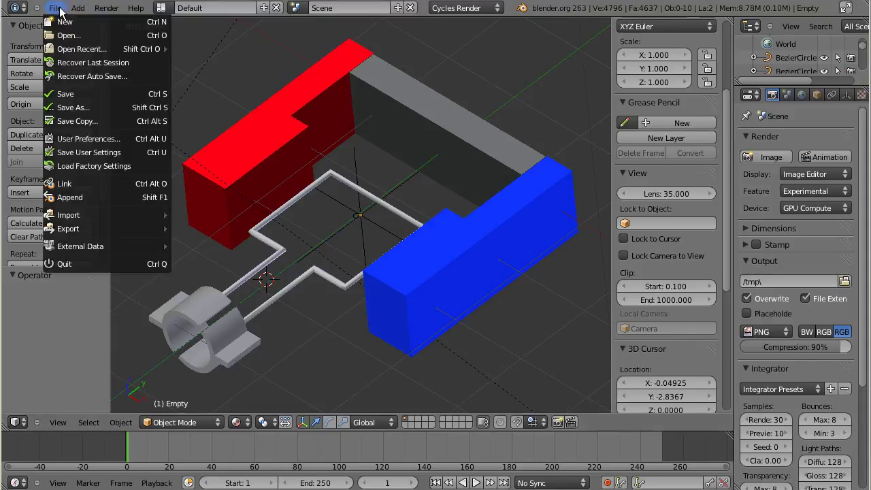
{"action": "left_click", "coordinate": [67, 139]}
{"action": "left_click_drag", "start_coordinate": [453, 0], "coordinate": [498, 72], "text": "alt"}
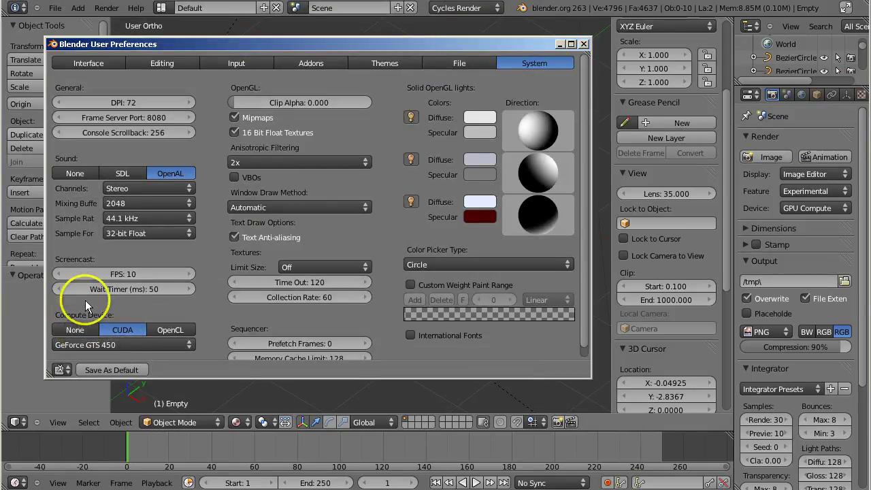
- On the System tab, change the Compute Device setting from None and choose CPU
{"action": "left_click", "coordinate": [73, 329]}
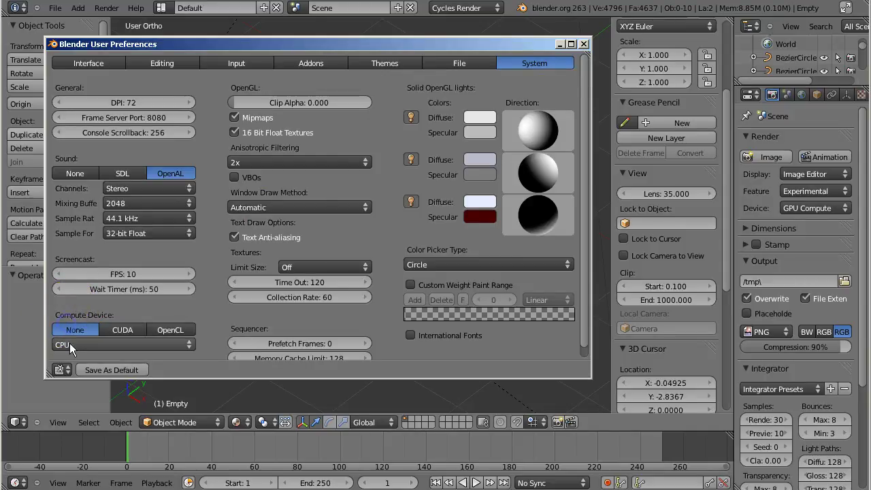
{"action": "left_click", "coordinate": [174, 344]}
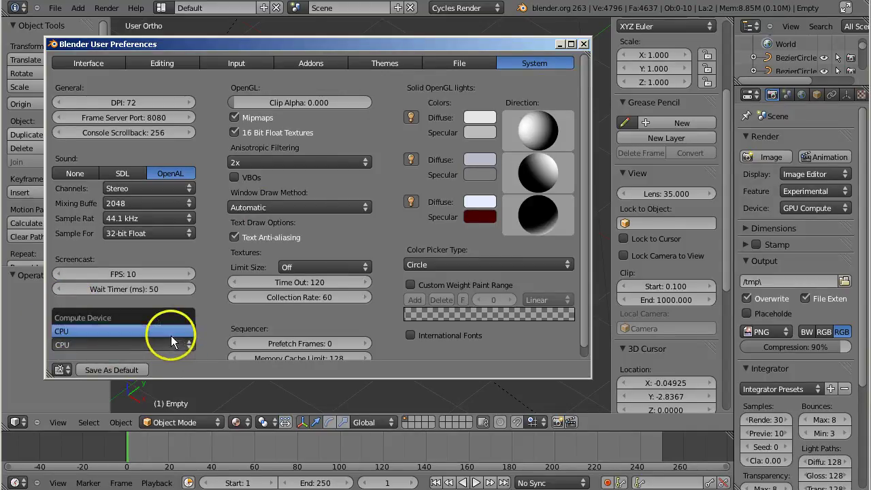
{"action": "left_click", "coordinate": [156, 329]}
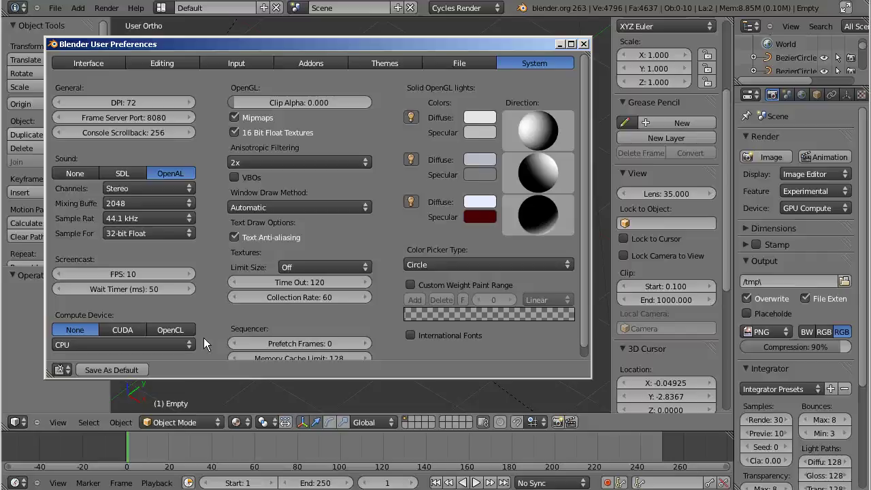
{"action": "left_click", "coordinate": [171, 334]}
{"action": "left_click", "coordinate": [144, 336]}
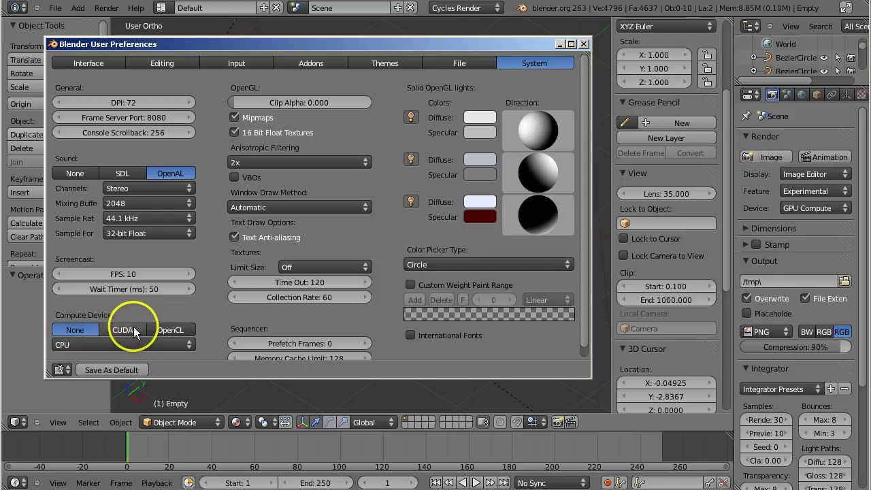
- Set Compute Device to CUDA using the GeForce GTS 450 card
{"action": "left_click", "coordinate": [134, 329]}
{"action": "left_click", "coordinate": [119, 348]}
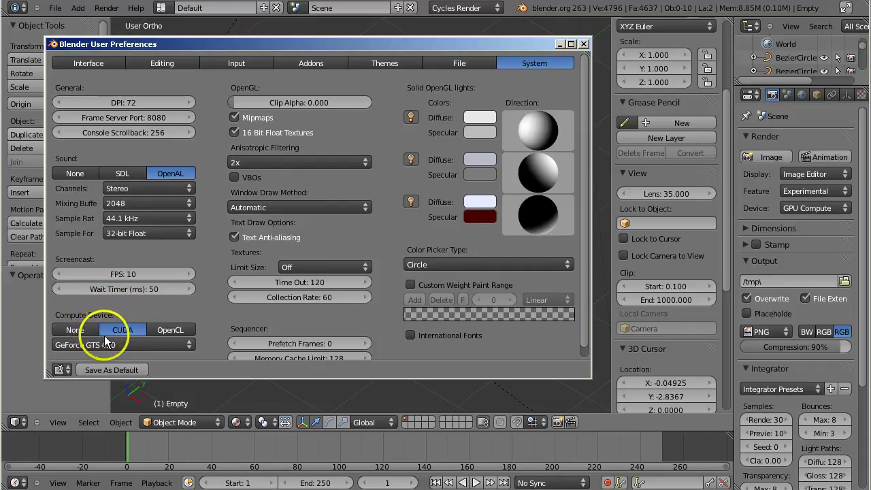
- Save the preferences as default, render a test image of the motor scene, then exit the render result
{"action": "left_click", "coordinate": [117, 368]}
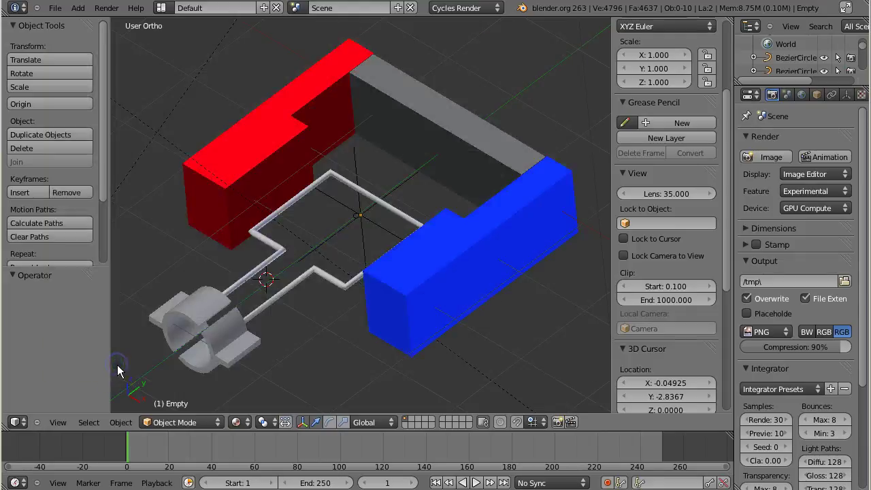
{"action": "left_click", "coordinate": [769, 156]}
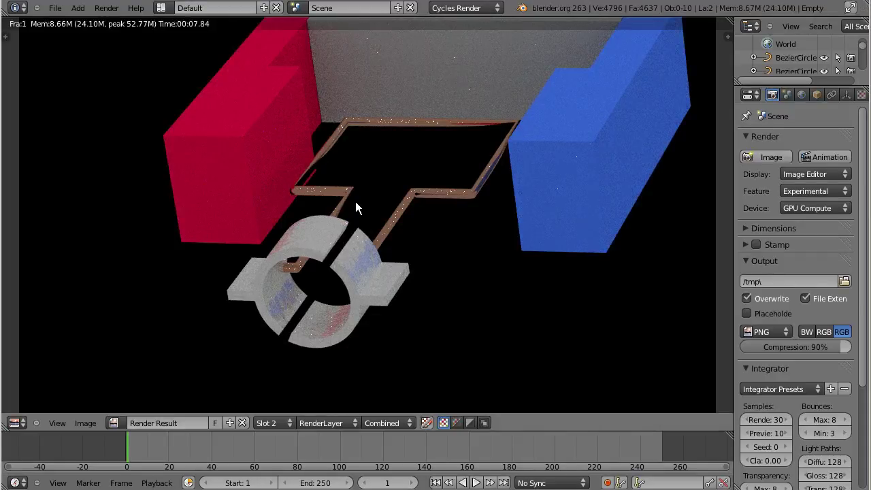
{"action": "left_click", "coordinate": [311, 87]}
{"action": "key", "text": "Escape"}
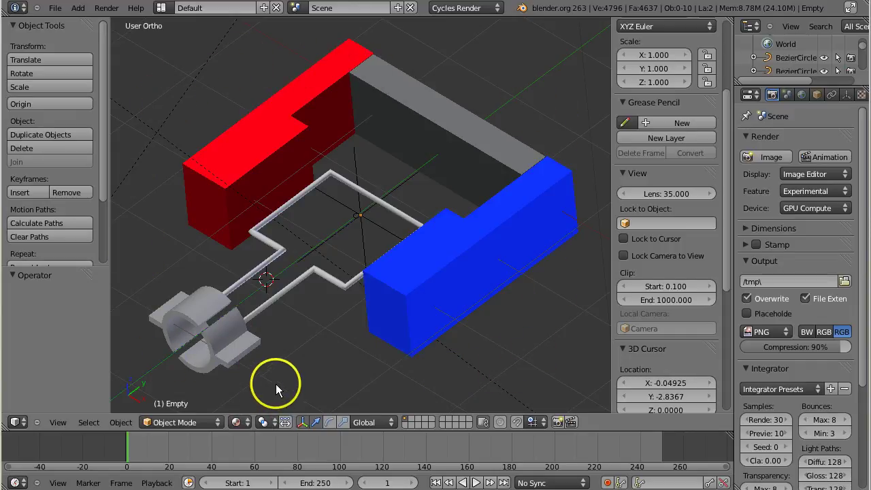
- Switch viewport shading to Rendered and orbit around the magnet-and-wire scene's live Cycles preview
{"action": "left_click", "coordinate": [239, 422]}
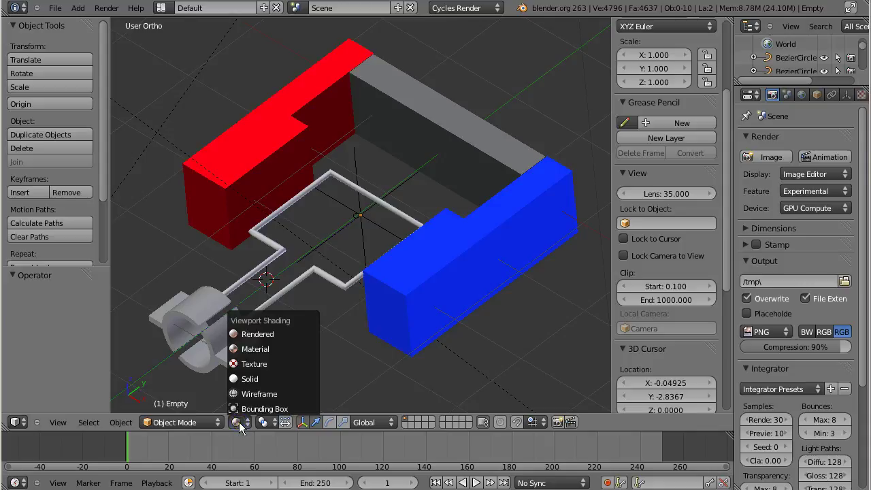
{"action": "left_click", "coordinate": [257, 336]}
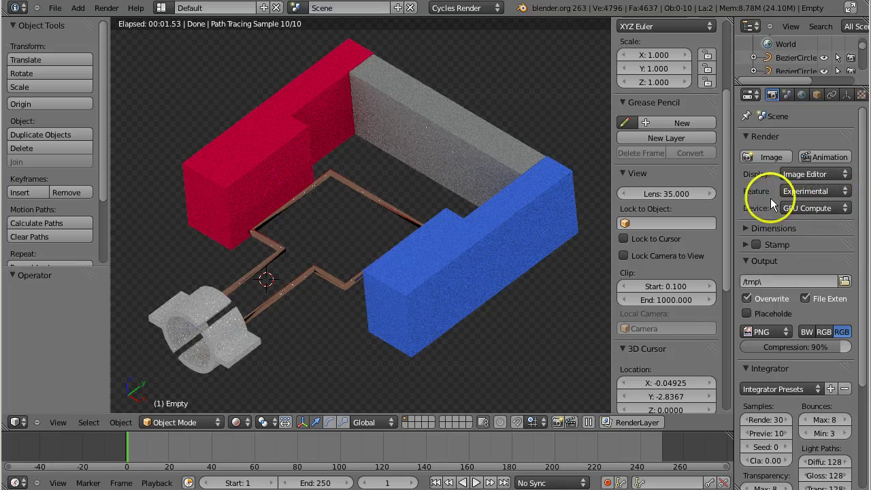
{"action": "middle_click_drag", "start_coordinate": [394, 354], "coordinate": [327, 360]}
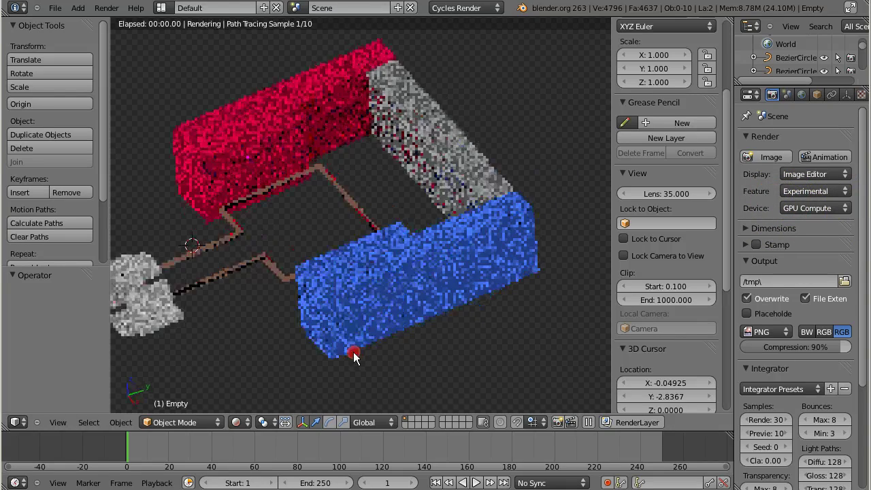
{"action": "mouse_move", "coordinate": [290, 323]}
{"action": "middle_mouse_down"}
{"action": "mouse_move", "coordinate": [381, 331]}
{"action": "mouse_move", "coordinate": [369, 315]}
{"action": "middle_mouse_up"}
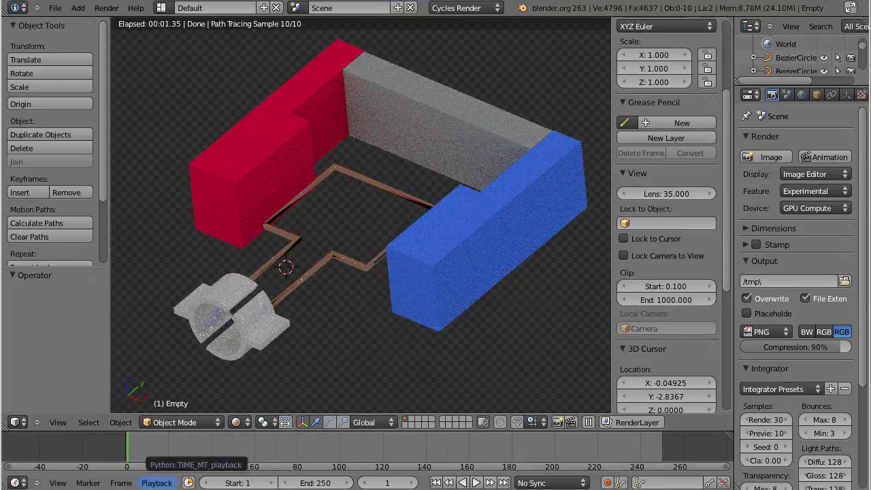
{"action": "left_click", "coordinate": [766, 160]}
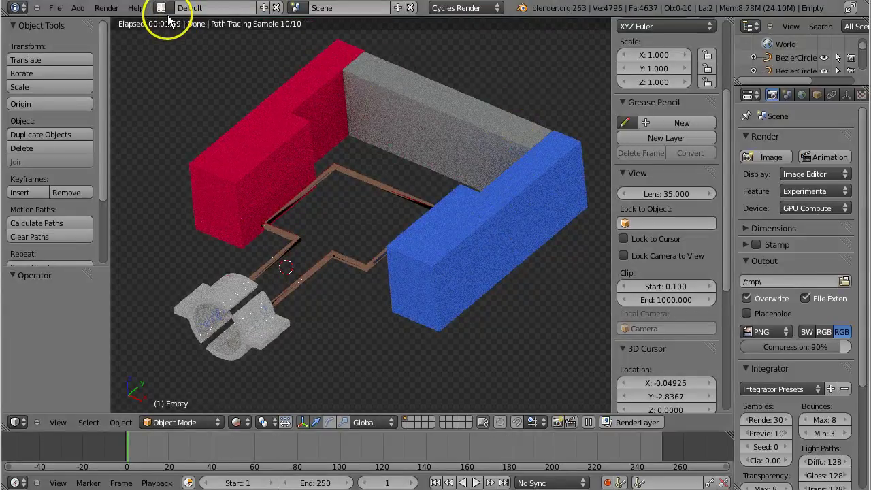
{"action": "left_click", "coordinate": [136, 8]}
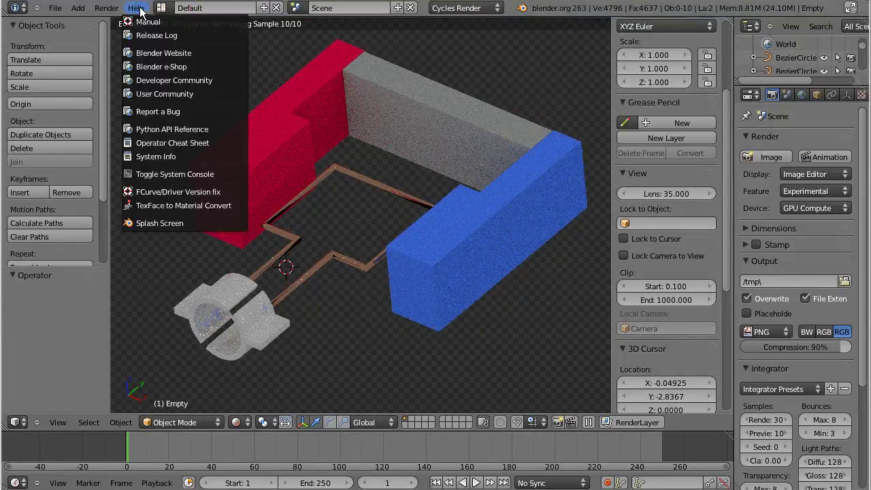
{"action": "left_click", "coordinate": [225, 175]}
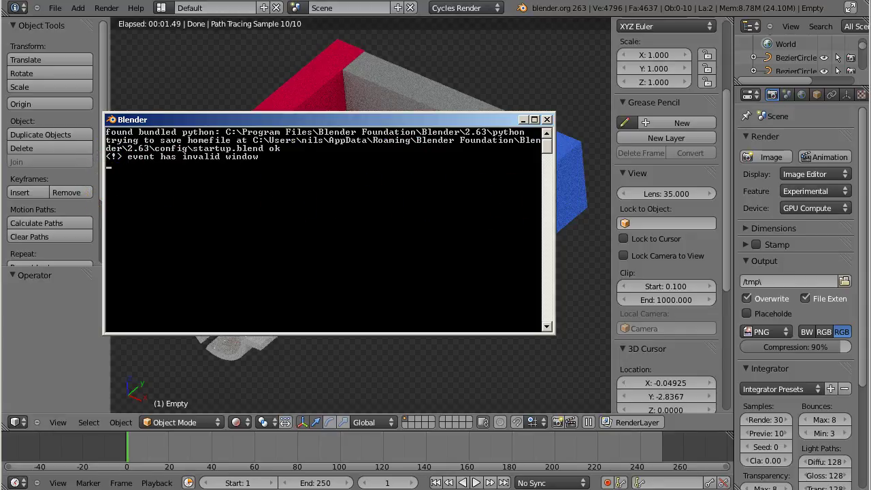
{"action": "left_click", "coordinate": [446, 17]}
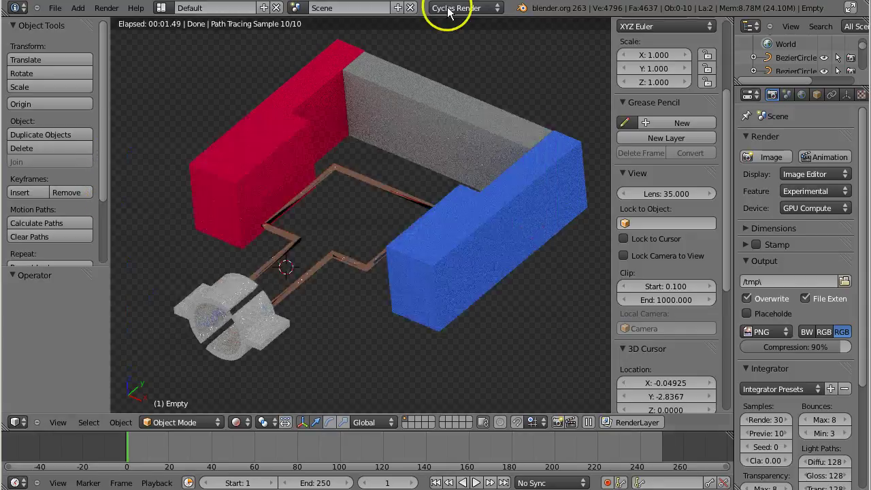